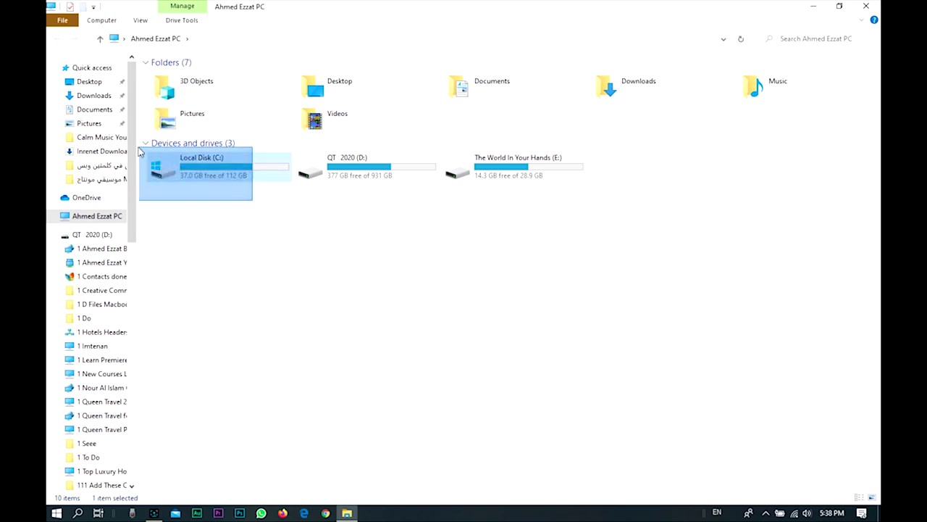
- Check the free space on Local Disk (C:) and close the drive overview window
{"action": "left_click_drag", "start_coordinate": [140, 151], "coordinate": [142, 150]}
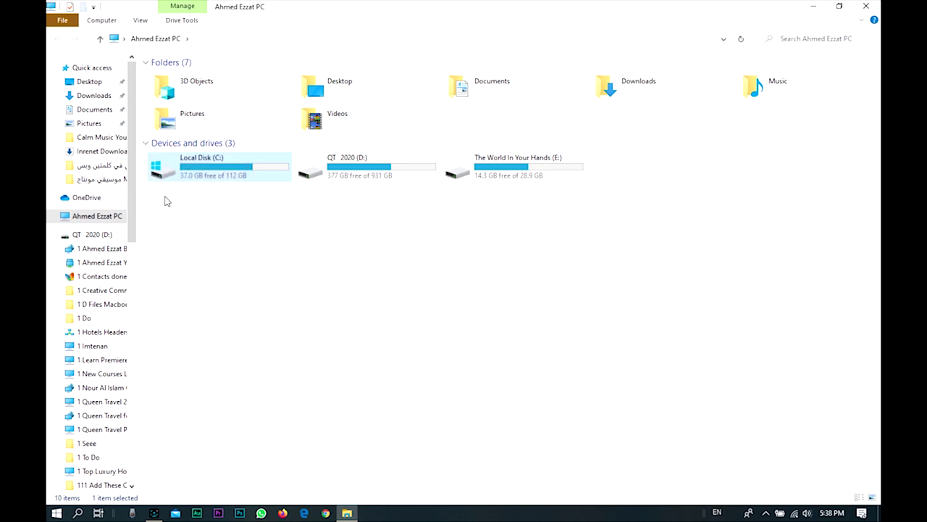
{"action": "left_click", "coordinate": [291, 223]}
{"action": "left_click_drag", "start_coordinate": [288, 216], "coordinate": [144, 154]}
{"action": "left_click", "coordinate": [206, 249]}
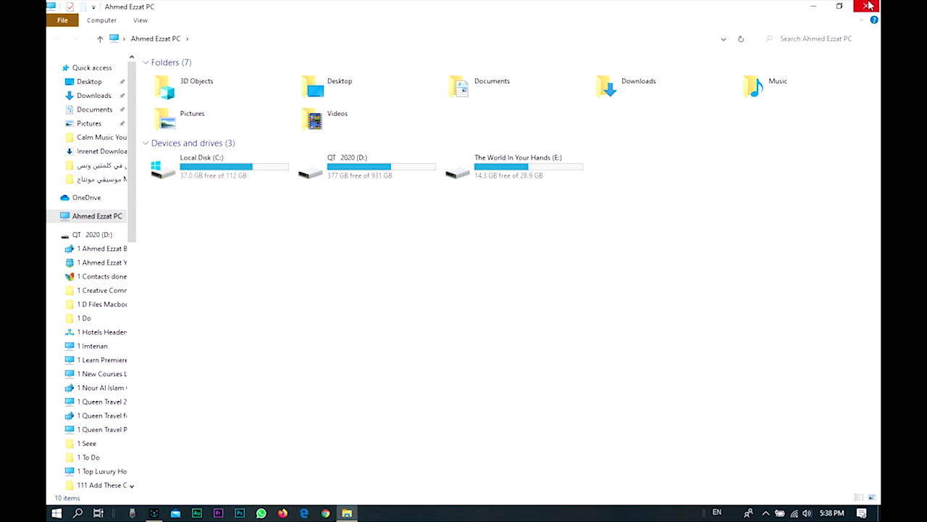
{"action": "left_click", "coordinate": [868, 6]}
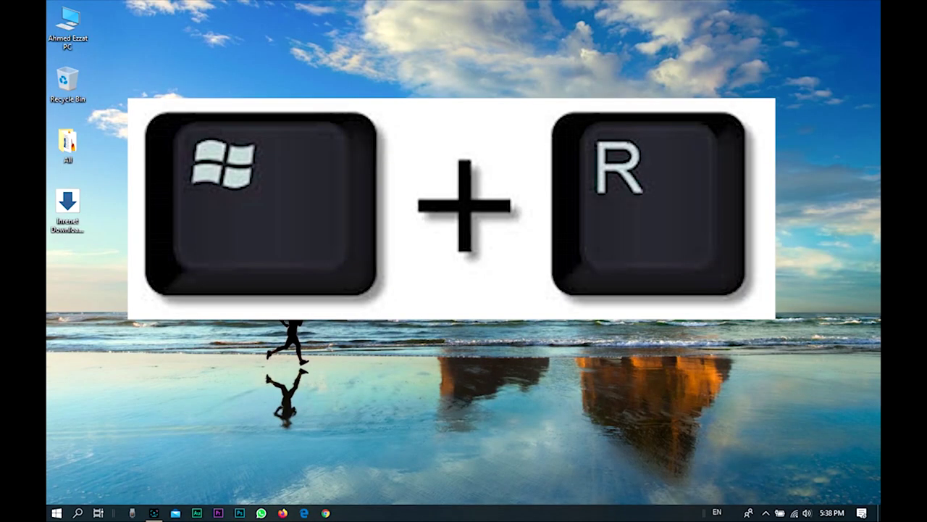
- Open the Windows Prefetch folder by running the command prefetch from the Run dialog
{"action": "key", "text": "super+r"}
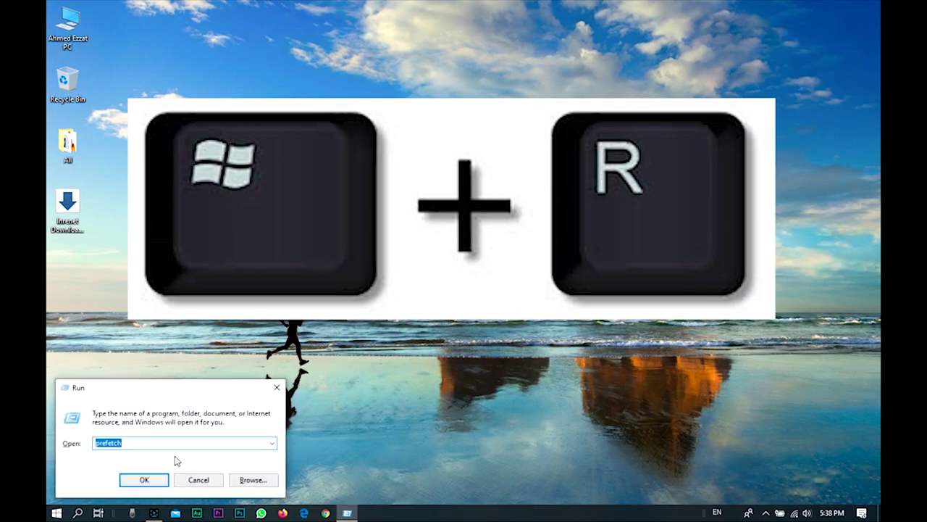
{"action": "left_click", "coordinate": [240, 444]}
{"action": "left_click_drag", "start_coordinate": [240, 443], "coordinate": [86, 443]}
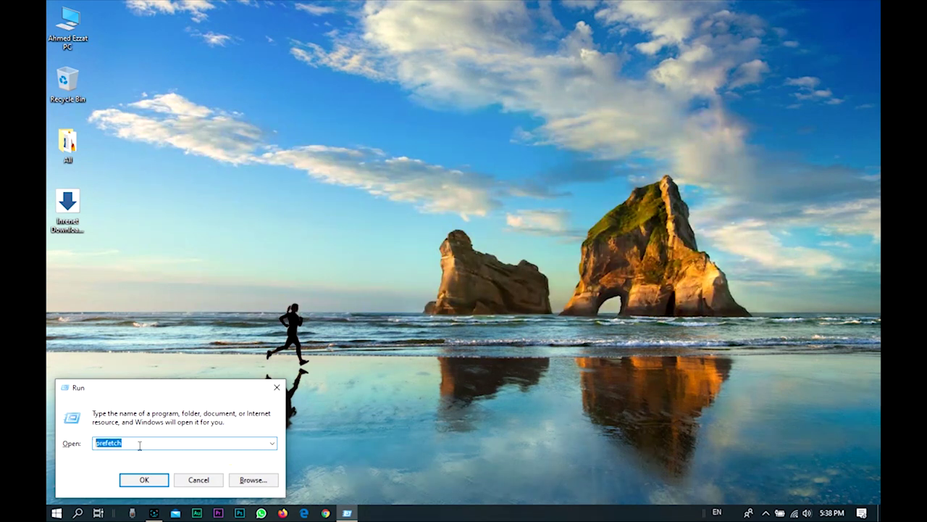
{"action": "key", "text": "BackSpace"}
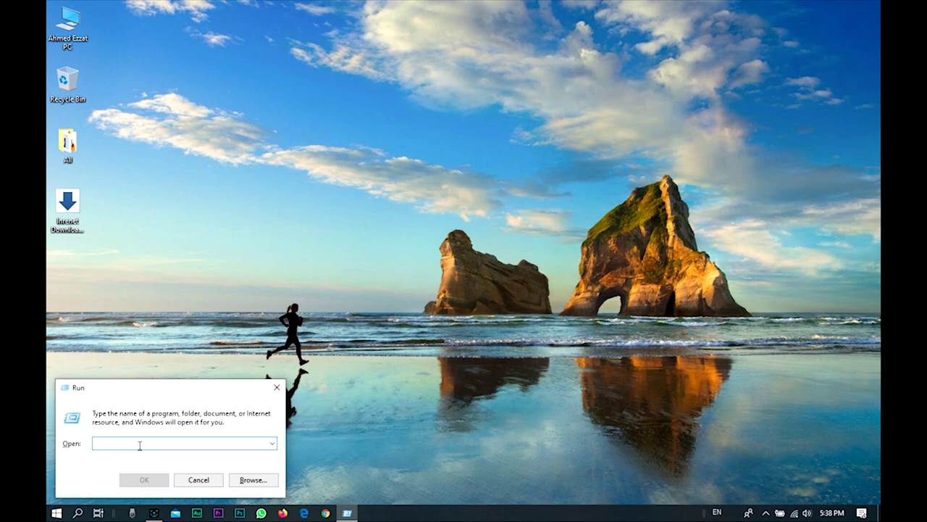
{"action": "type", "text": "pre"}
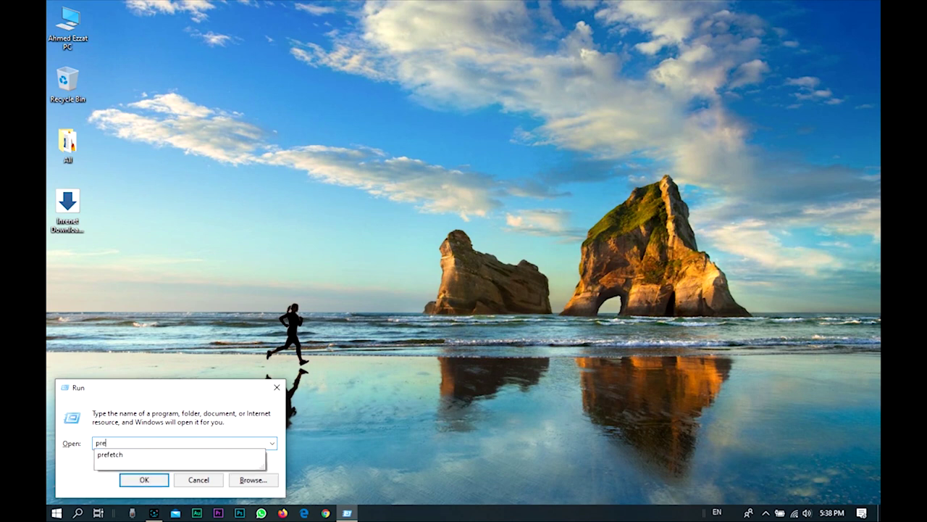
{"action": "type", "text": "fetch"}
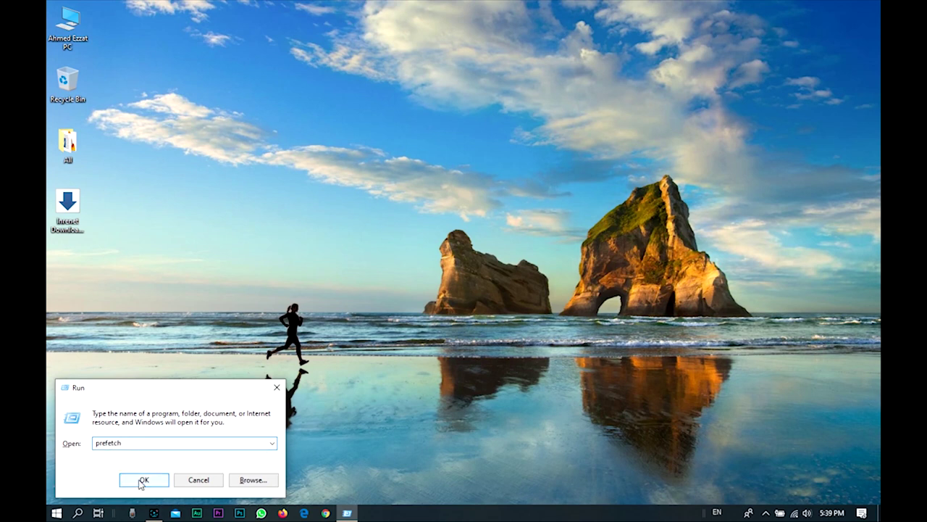
{"action": "left_click", "coordinate": [143, 480]}
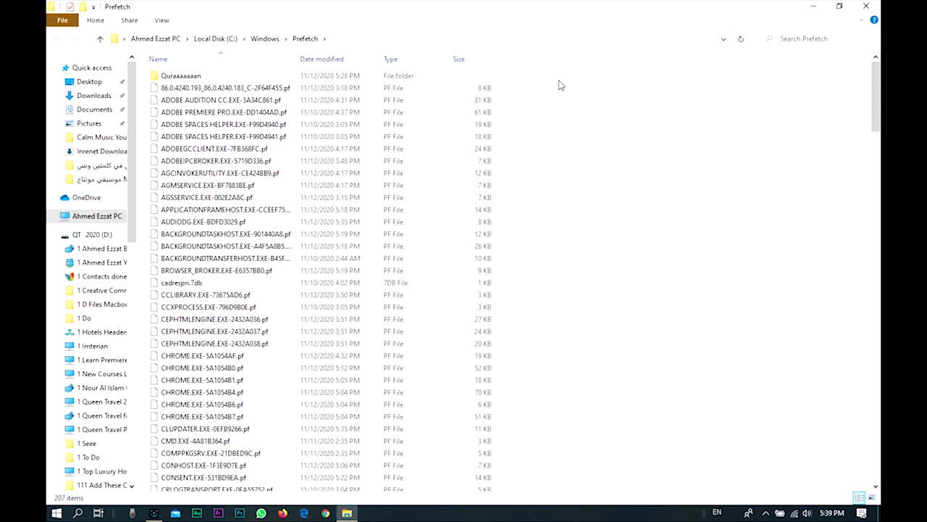
- Permanently delete all items in the Prefetch folder, skipping the file in use, and close the folder window
{"action": "left_click_drag", "start_coordinate": [560, 84], "coordinate": [246, 95]}
{"action": "left_click", "coordinate": [534, 83]}
{"action": "left_click_drag", "start_coordinate": [537, 75], "coordinate": [141, 500]}
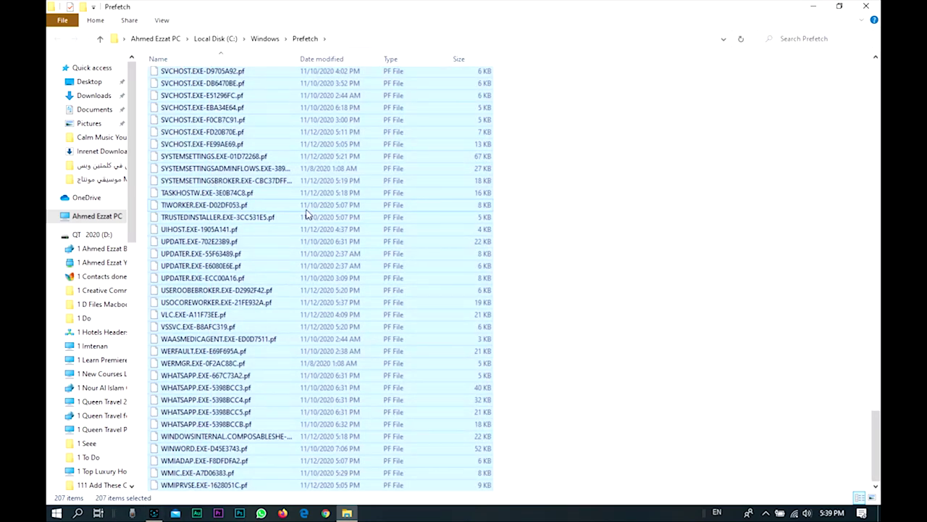
{"action": "right_click", "coordinate": [307, 214]}
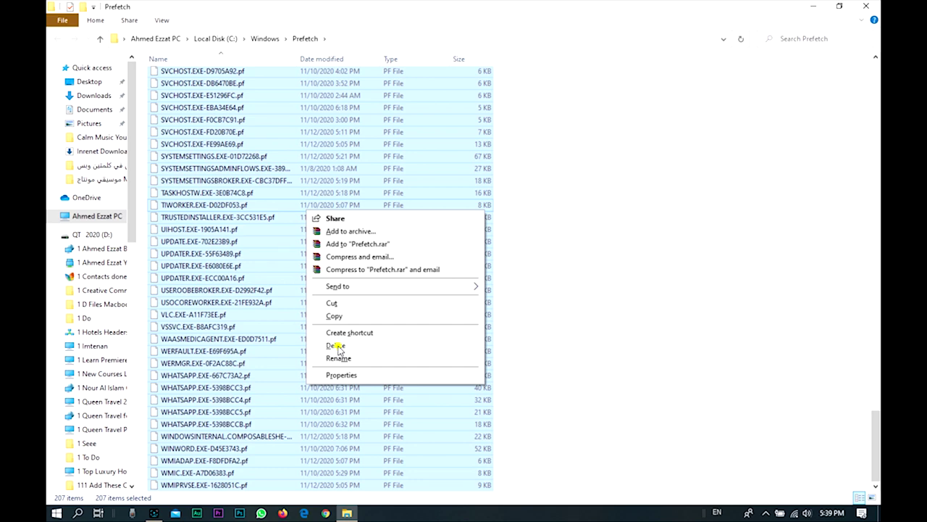
{"action": "left_click", "coordinate": [336, 345]}
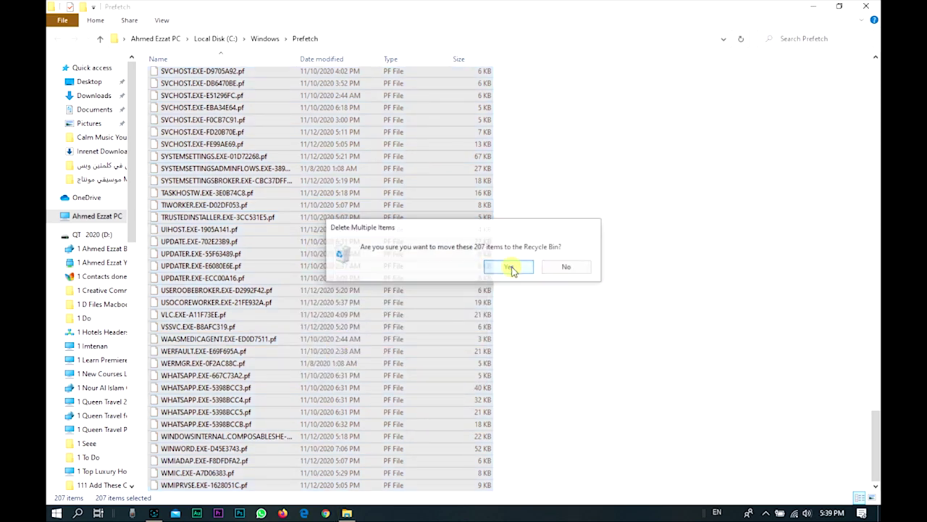
{"action": "left_click", "coordinate": [511, 268]}
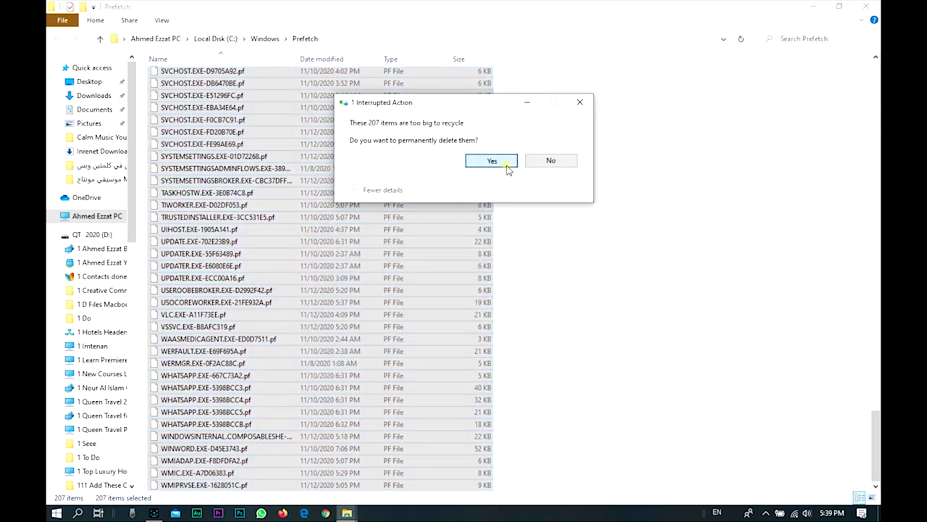
{"action": "left_click", "coordinate": [508, 167]}
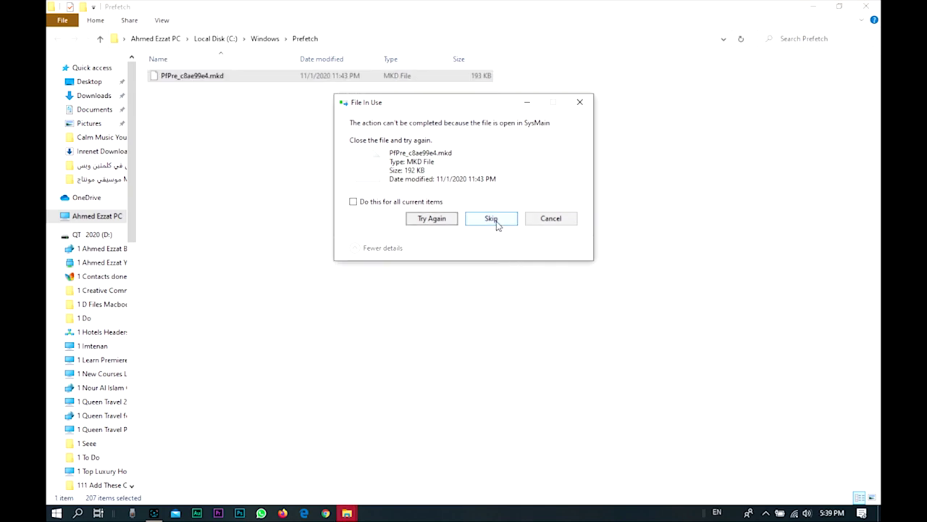
{"action": "left_click", "coordinate": [496, 223]}
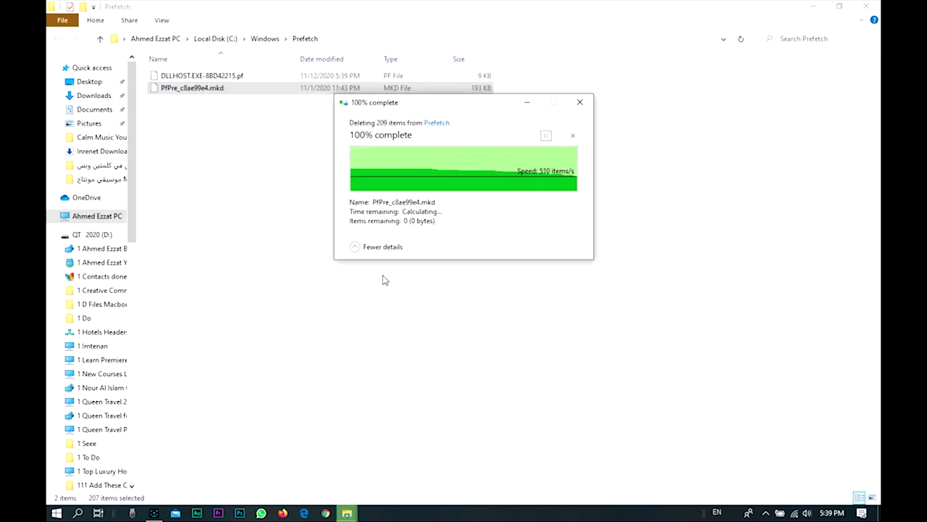
{"action": "left_click", "coordinate": [386, 244]}
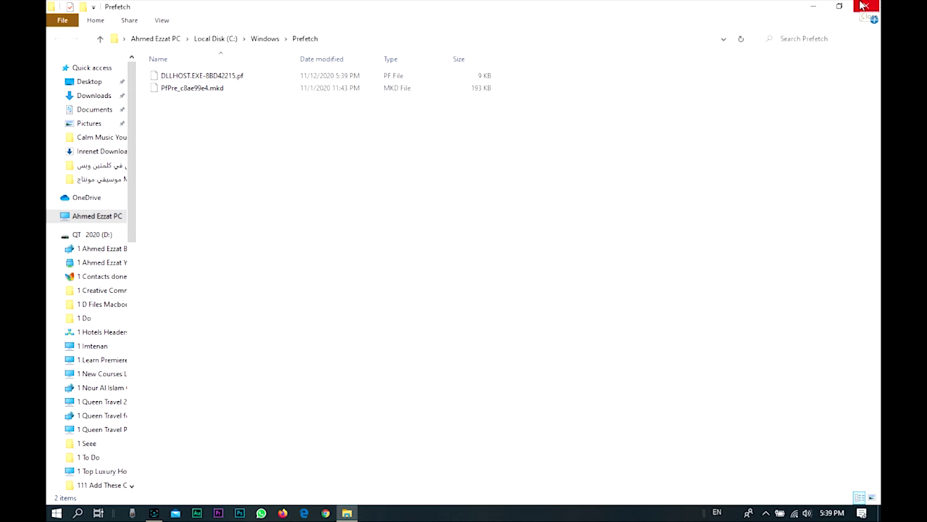
{"action": "left_click", "coordinate": [864, 6]}
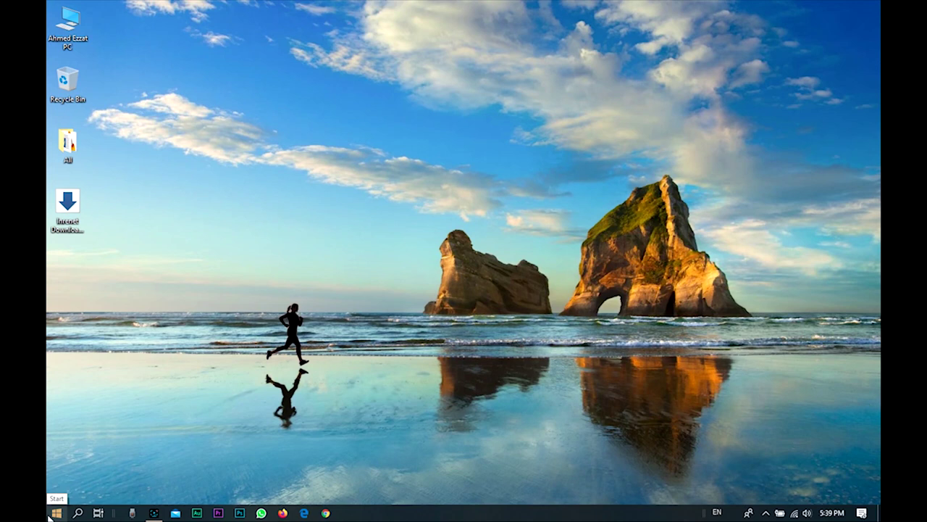
- Open the Windows Temp folder by running the command temp from the Run dialog
{"action": "left_click", "coordinate": [244, 313]}
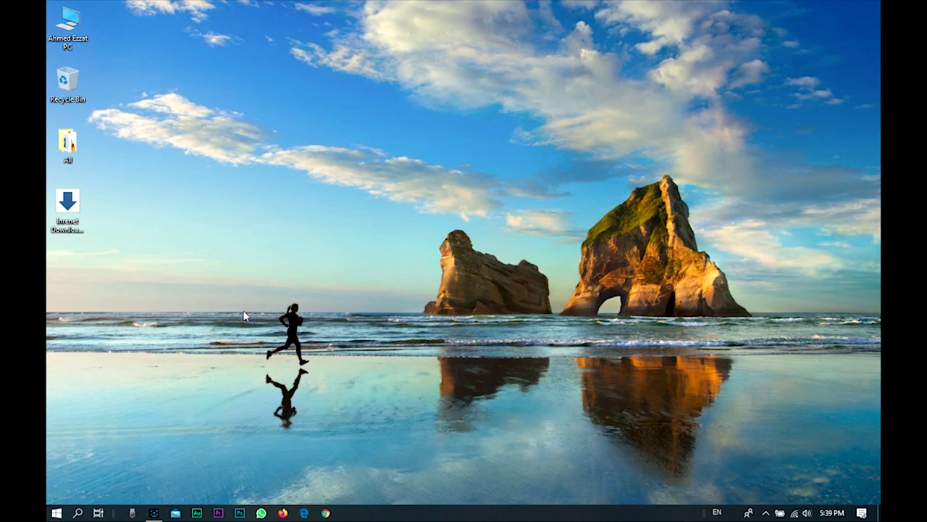
{"action": "key", "text": "super+r"}
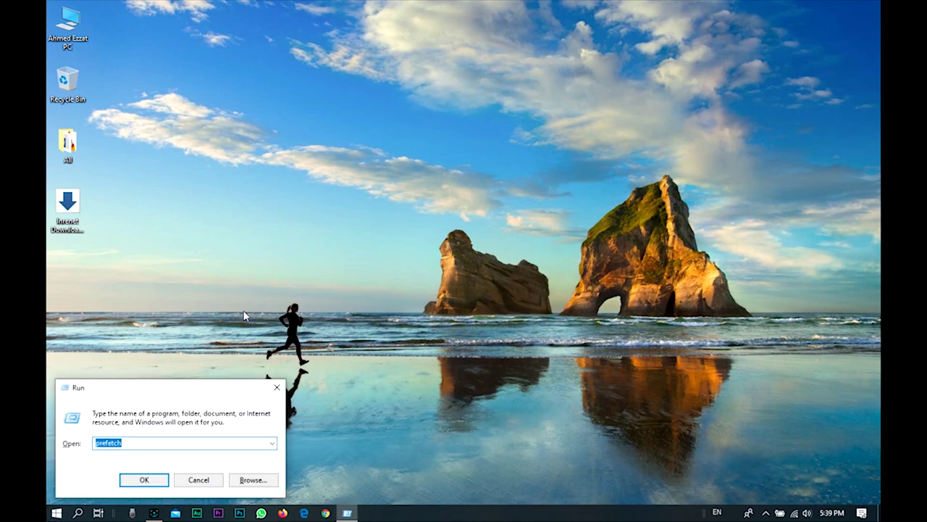
{"action": "type", "text": "temp"}
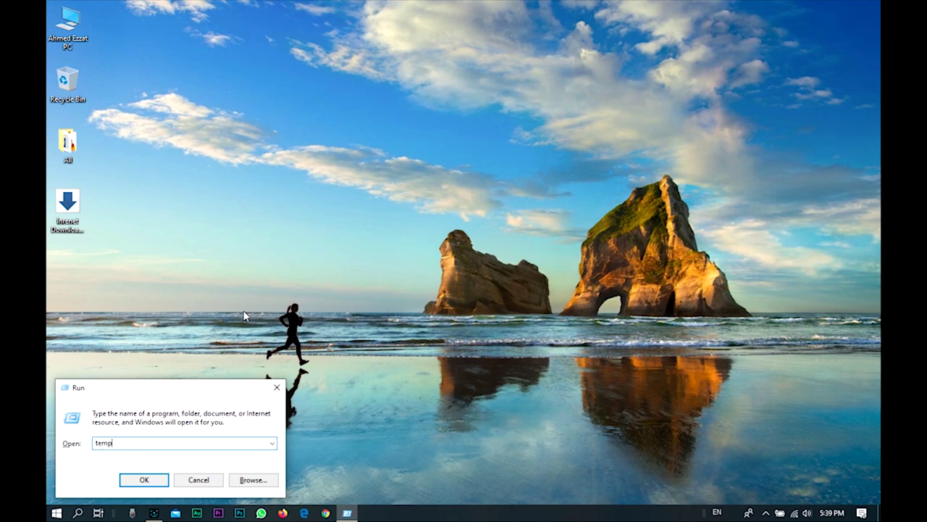
{"action": "key", "text": "Return"}
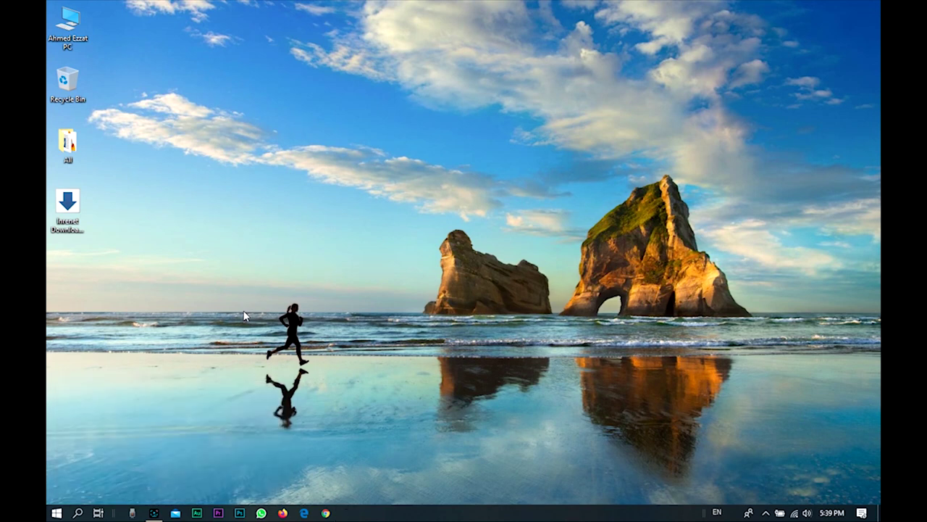
- Delete all files and folders in the Windows Temp folder and close its window
{"action": "left_click_drag", "start_coordinate": [232, 204], "coordinate": [166, 80]}
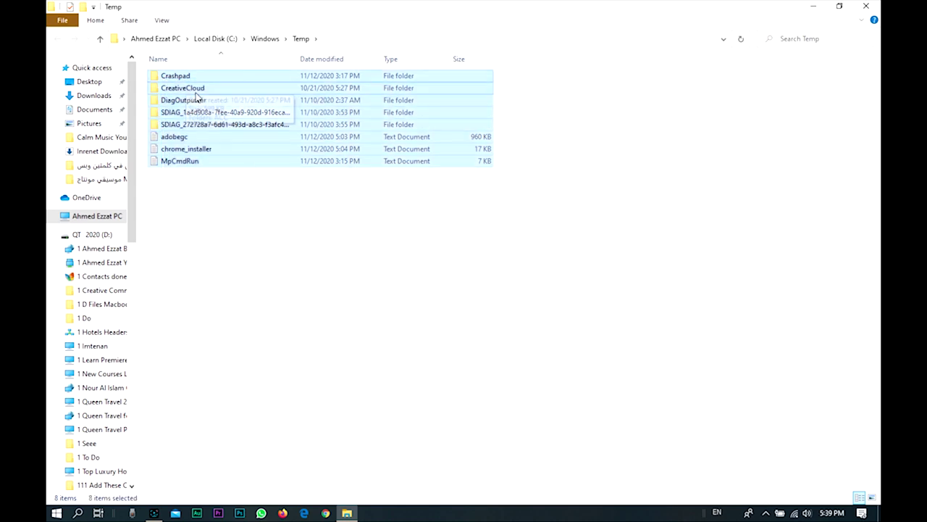
{"action": "right_click", "coordinate": [197, 95]}
{"action": "left_click", "coordinate": [227, 267]}
{"action": "left_click", "coordinate": [495, 269]}
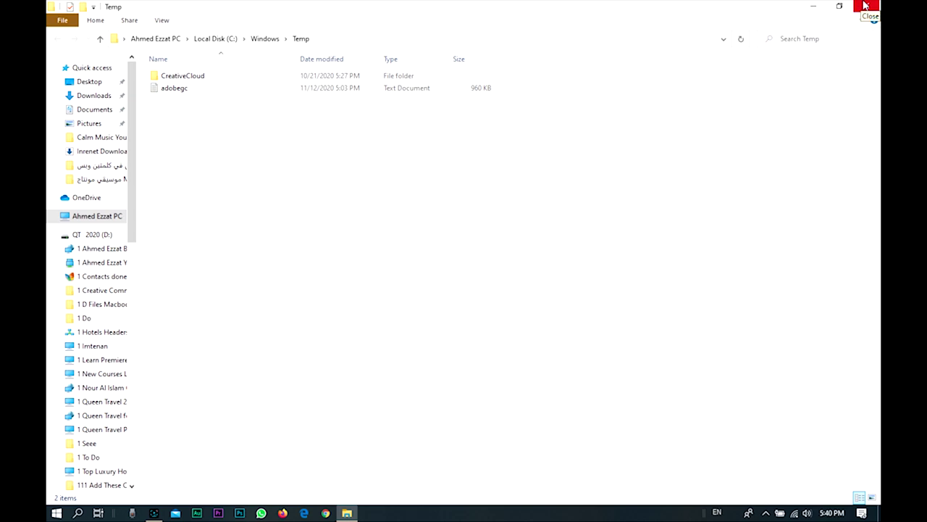
{"action": "left_click", "coordinate": [864, 6]}
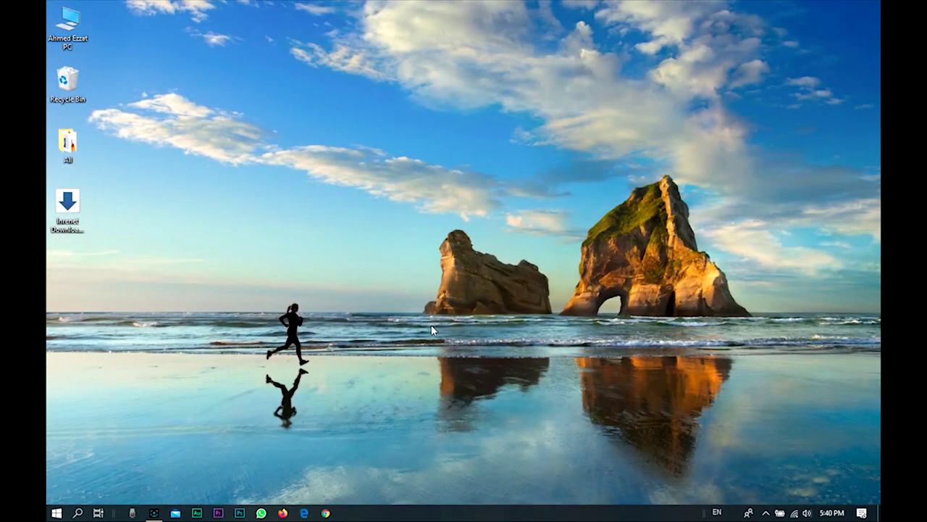
- Open the user profile's local Temp folder by running %temp% from the Run dialog
{"action": "key", "text": "super+r"}
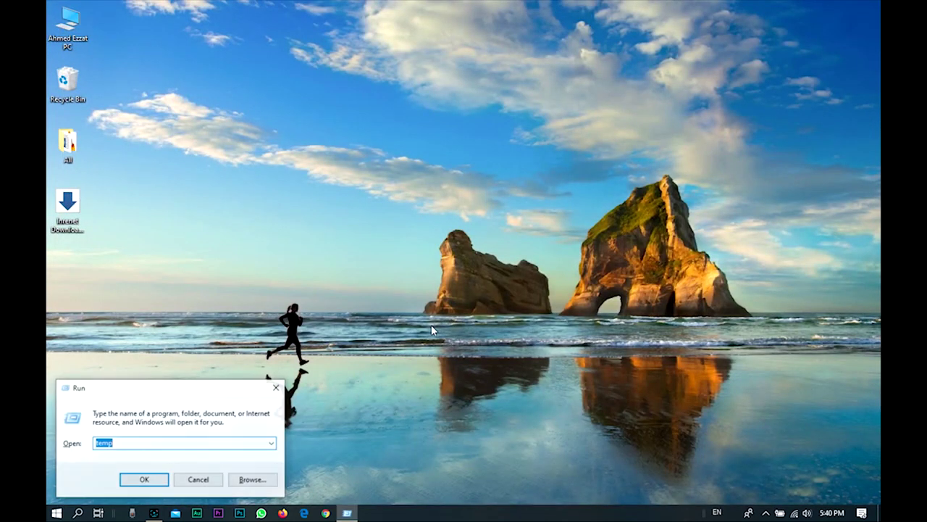
{"action": "left_click", "coordinate": [168, 444]}
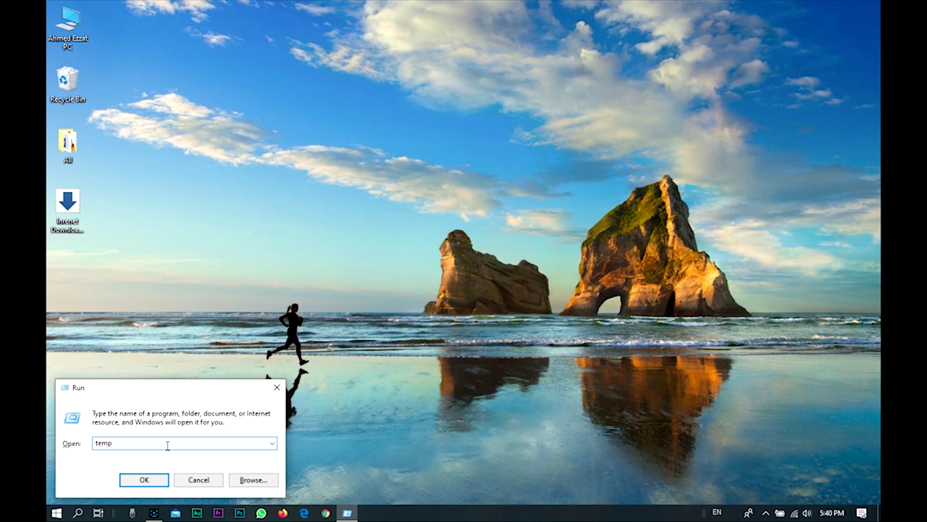
{"action": "key", "text": "Home"}
{"action": "type", "text": "%"}
{"action": "left_click", "coordinate": [168, 445]}
{"action": "type", "text": "%"}
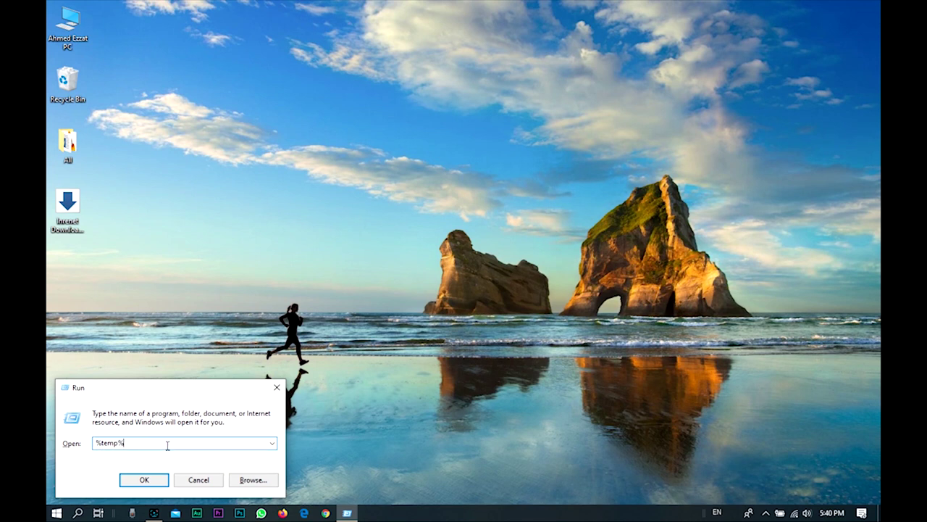
{"action": "left_click", "coordinate": [144, 480]}
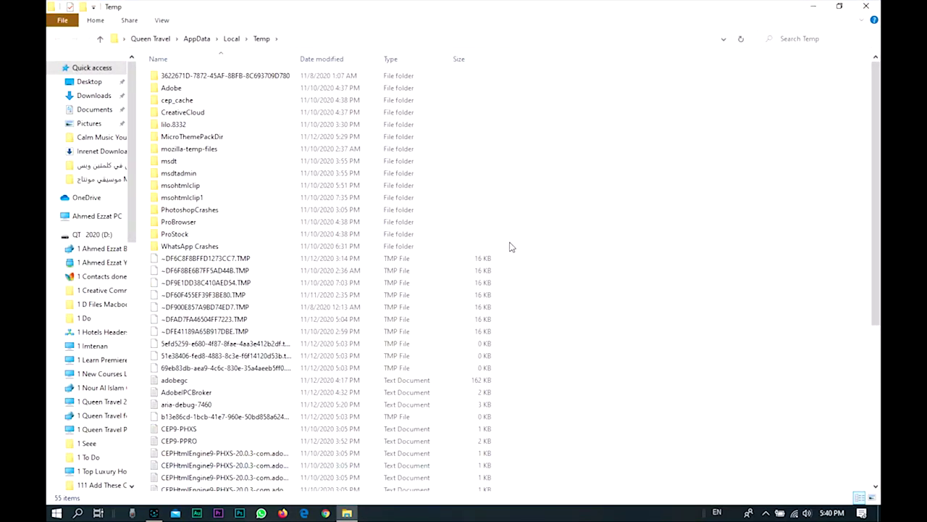
- Move all files and folders in the local Temp folder to the Recycle Bin
{"action": "left_click", "coordinate": [415, 248]}
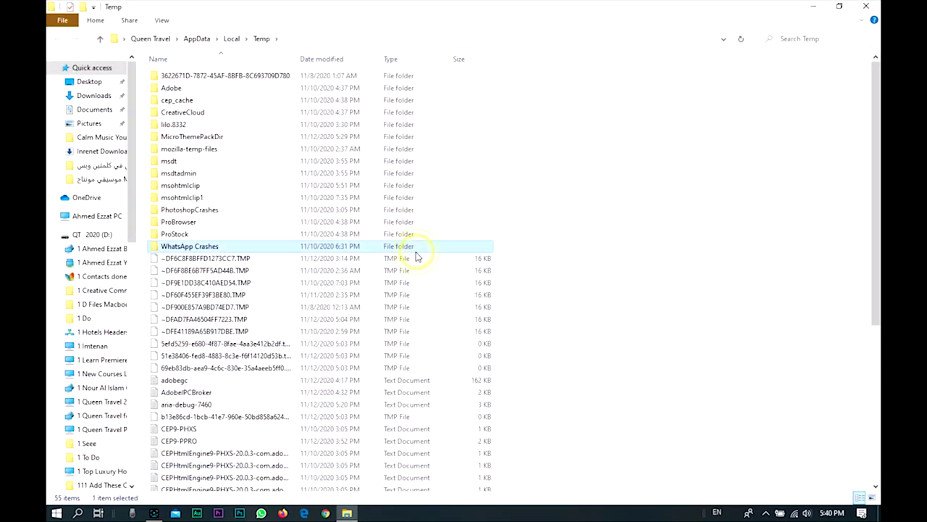
{"action": "key", "text": "ctrl+a"}
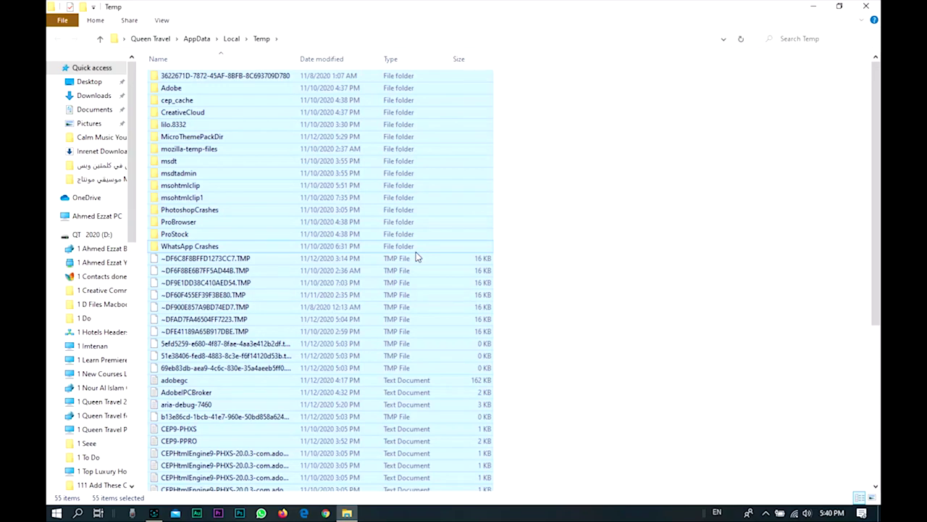
{"action": "right_click", "coordinate": [404, 186]}
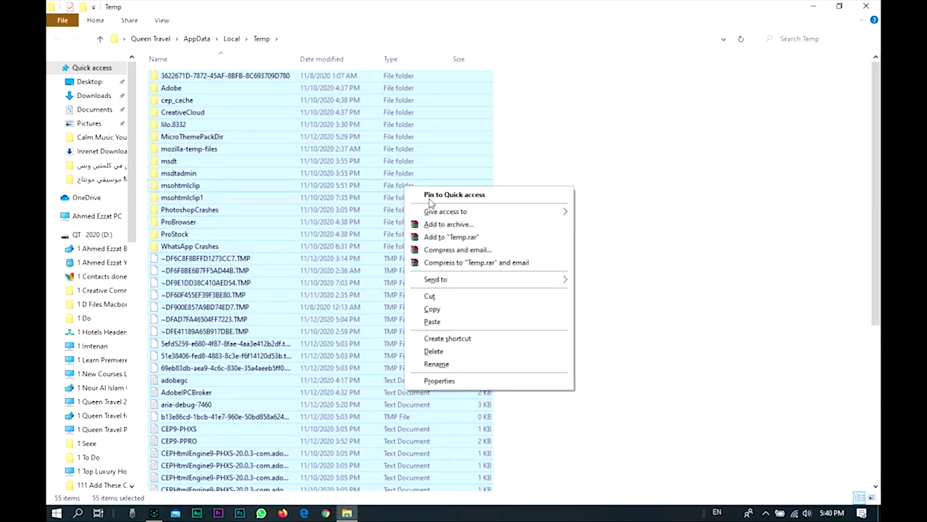
{"action": "left_click", "coordinate": [464, 350]}
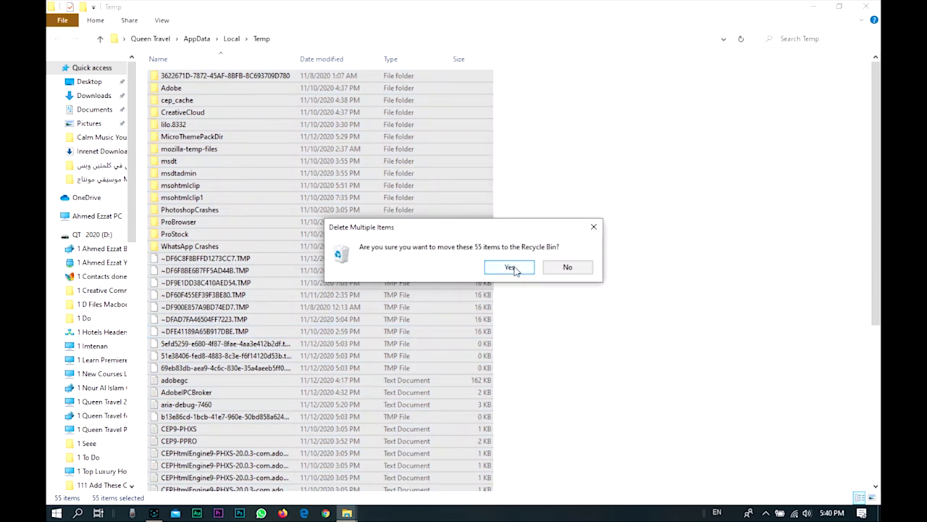
{"action": "left_click", "coordinate": [510, 268]}
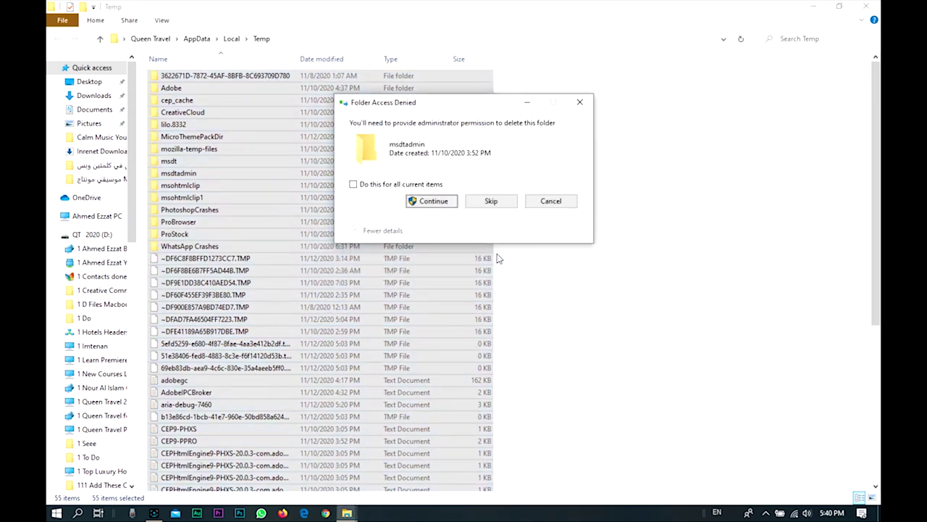
- Continue deleting the msdtadmin folder with administrator permission and skip all files that are in use
{"action": "left_click", "coordinate": [440, 202]}
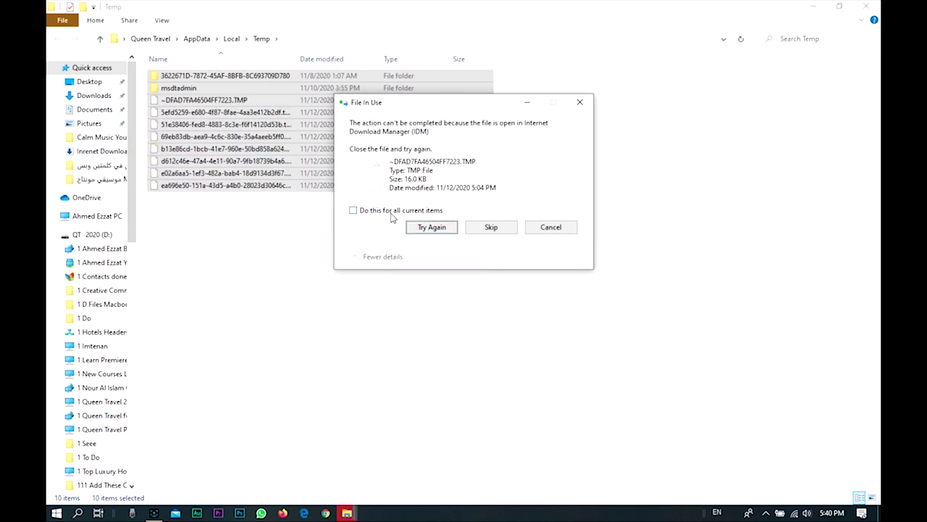
{"action": "left_click", "coordinate": [434, 229]}
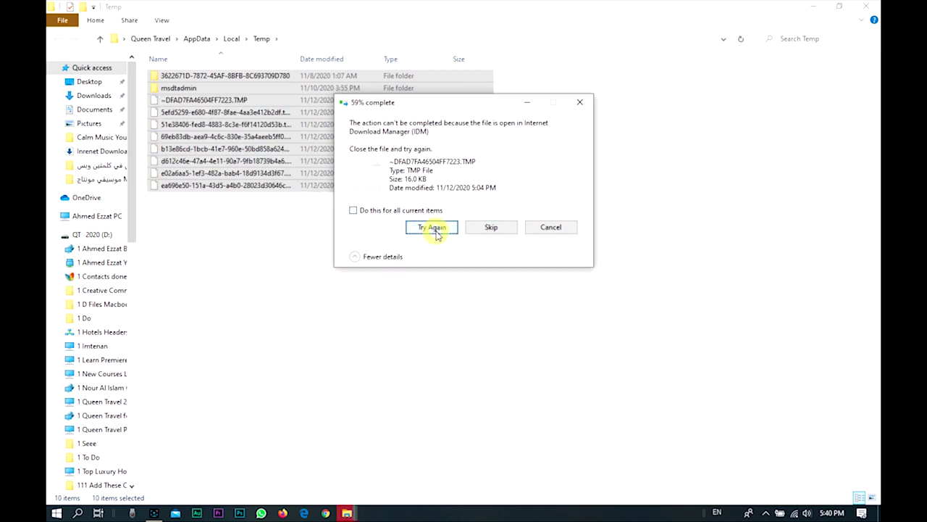
{"action": "left_click", "coordinate": [484, 228]}
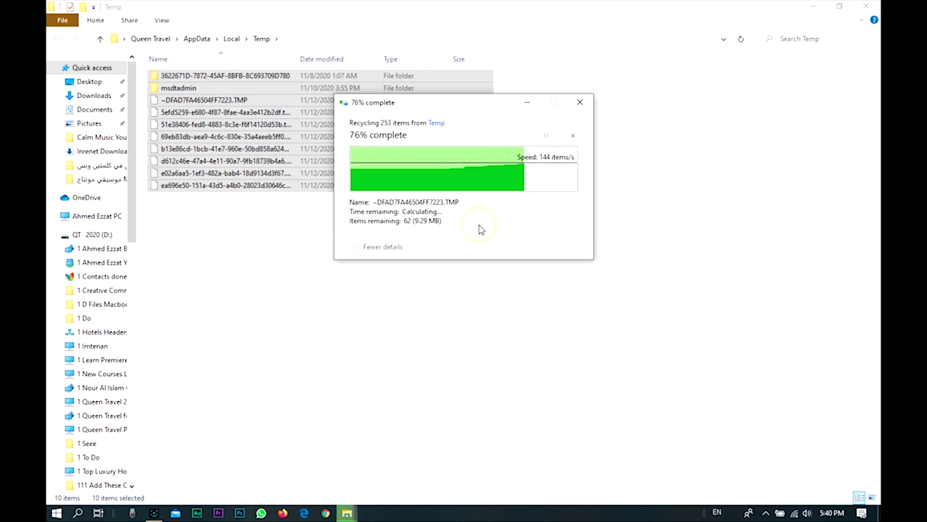
{"action": "left_click", "coordinate": [387, 205]}
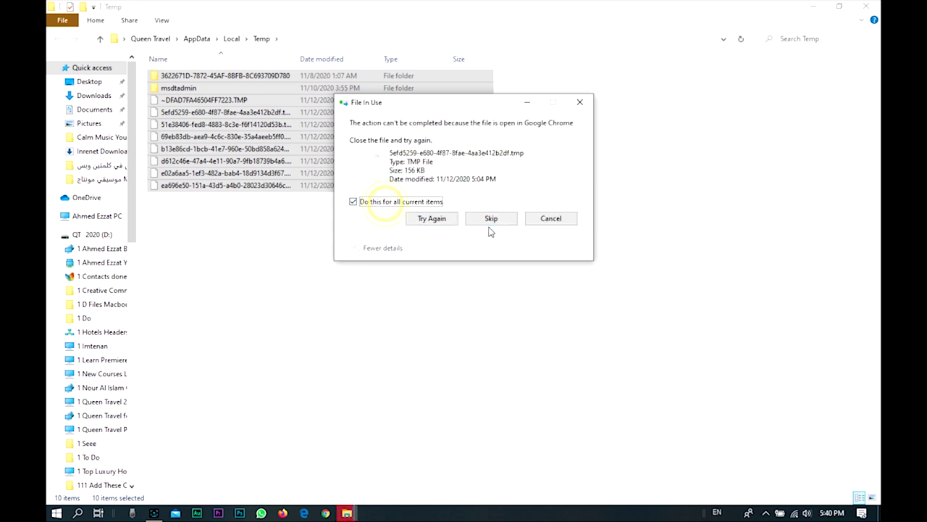
{"action": "left_click", "coordinate": [489, 221]}
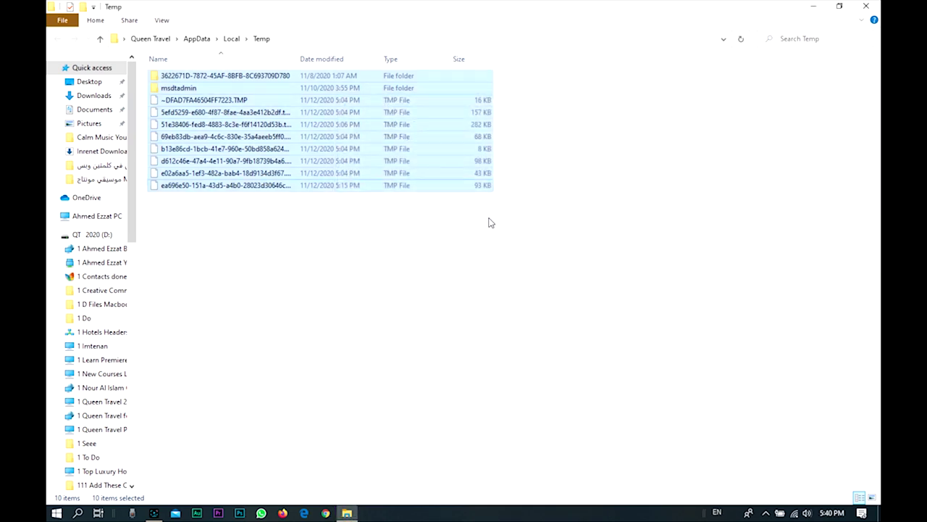
- Clear the selection of leftover items, close the Temp folder window, and refresh the desktop
{"action": "left_click", "coordinate": [404, 239]}
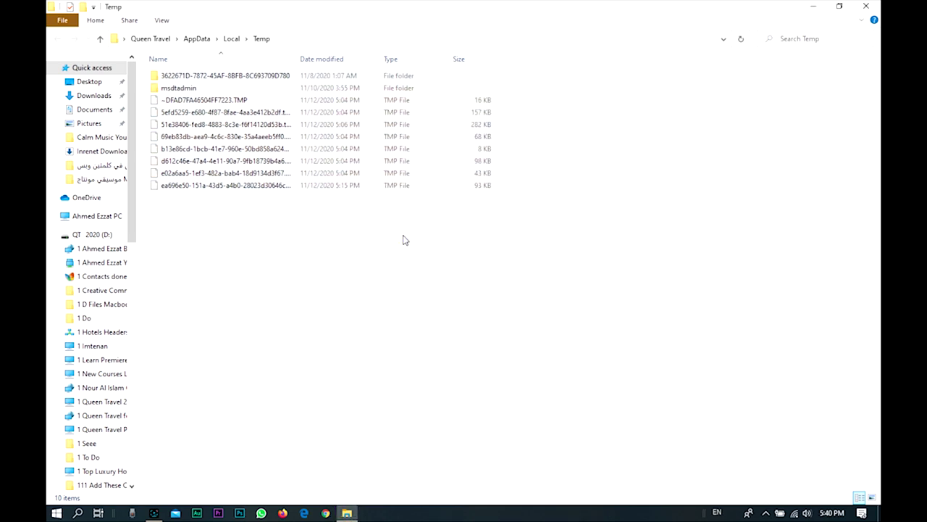
{"action": "left_click", "coordinate": [864, 6]}
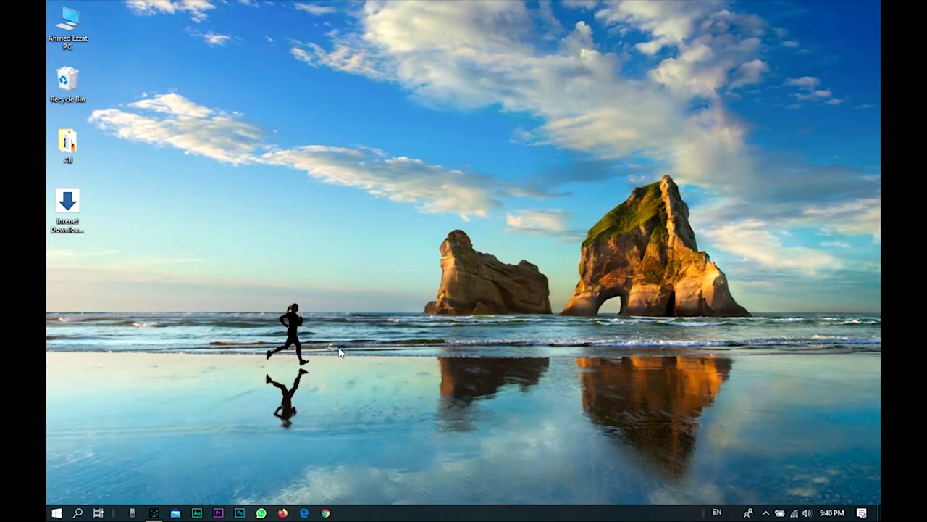
{"action": "right_click", "coordinate": [375, 229]}
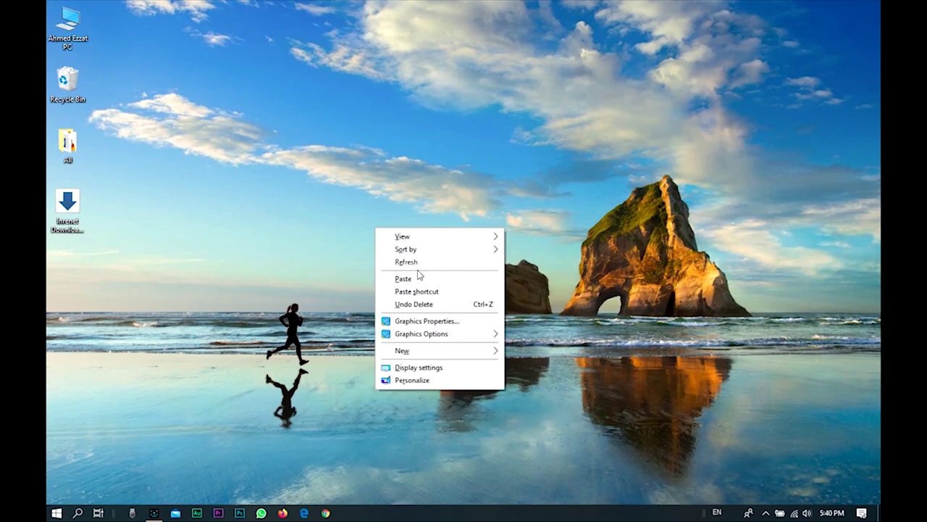
{"action": "left_click", "coordinate": [417, 264]}
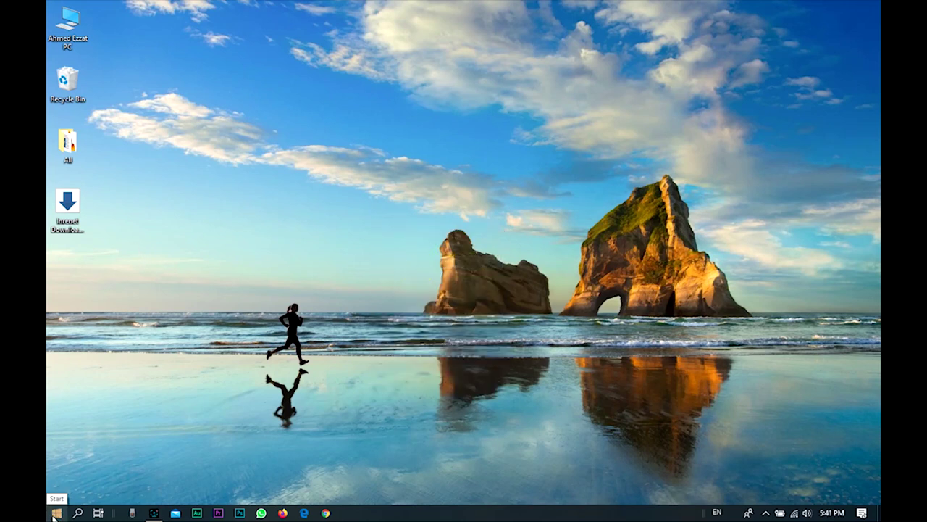
- Search Windows Settings for delete, open Delete temporary files, and bring up the list of temporary files on Local Disk (C:)
{"action": "left_click", "coordinate": [53, 514]}
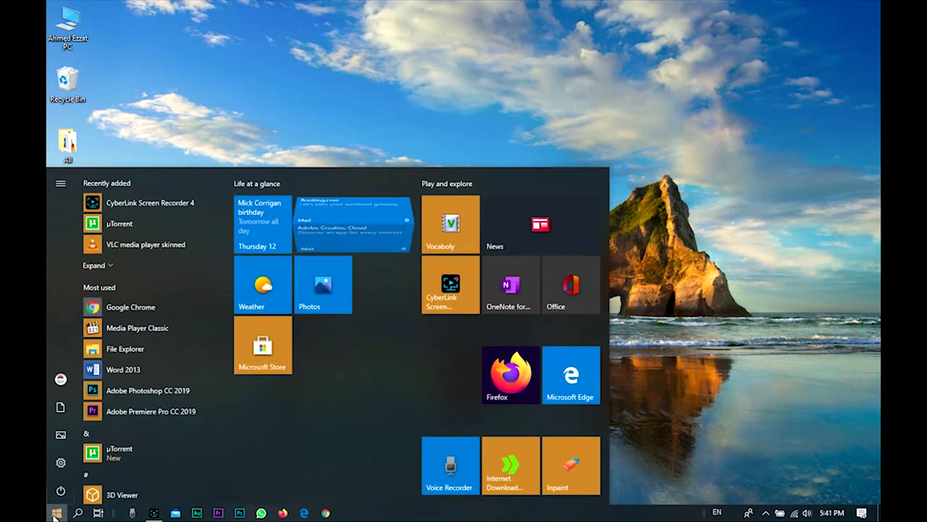
{"action": "mouse_move", "coordinate": [60, 466]}
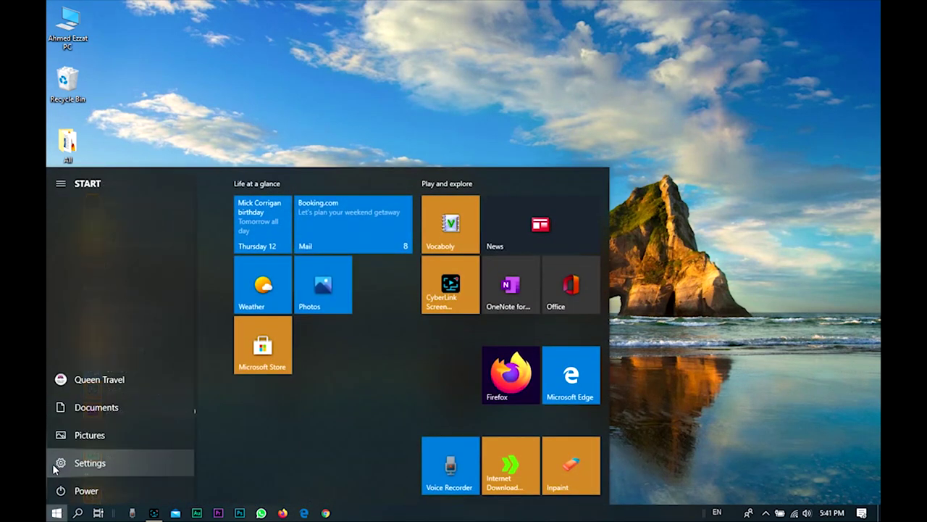
{"action": "left_click", "coordinate": [97, 468]}
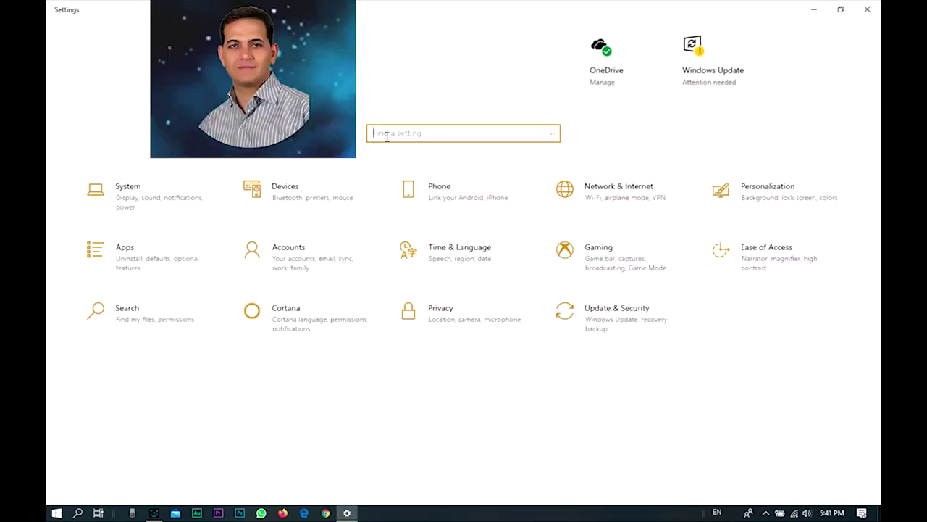
{"action": "left_click", "coordinate": [386, 134]}
{"action": "type", "text": "delete"}
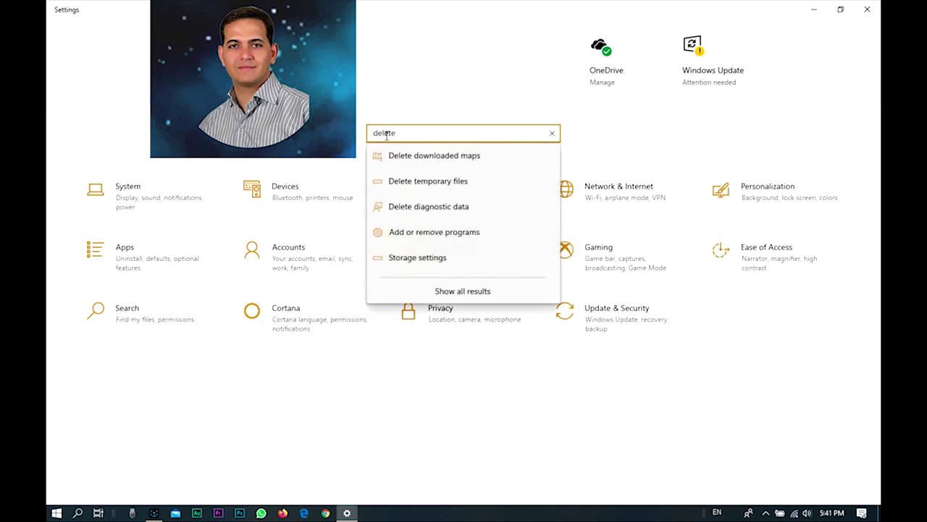
{"action": "left_click", "coordinate": [443, 180]}
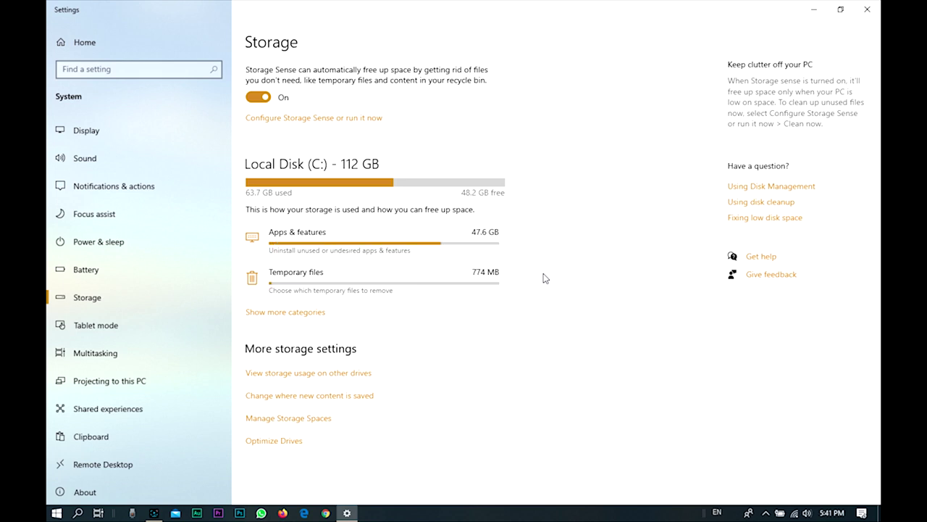
{"action": "left_click", "coordinate": [366, 282]}
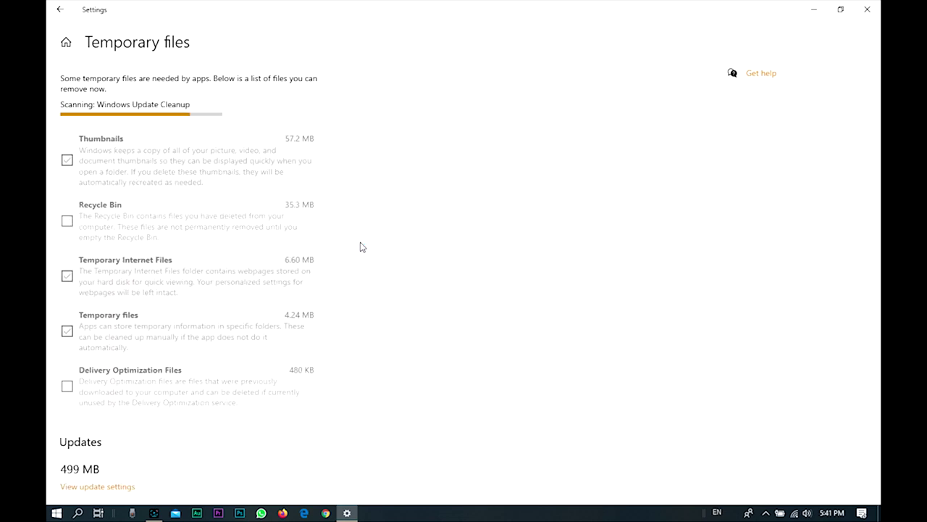
- Include Recycle Bin and Delivery Optimization Files in the temporary files selection and remove all selected files
{"action": "scroll", "coordinate": [387, 230], "scroll_direction": "down", "scroll_amount": 1}
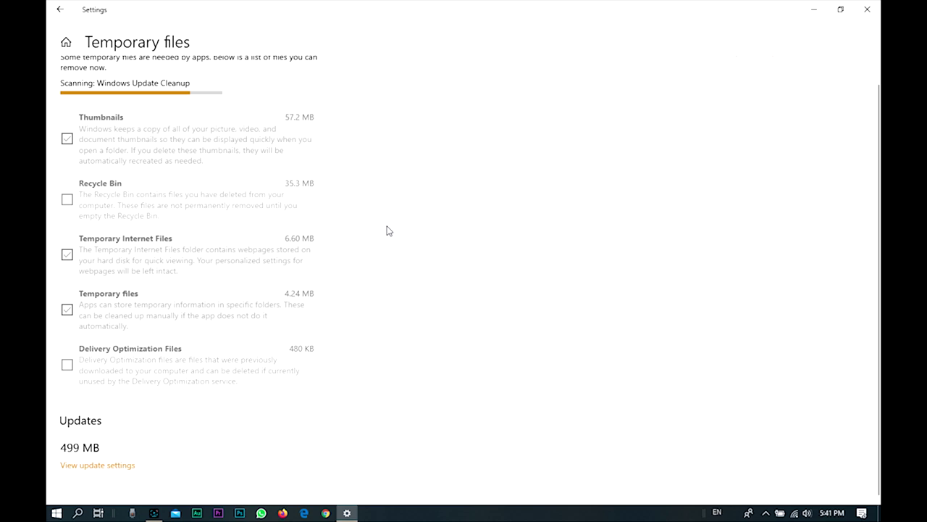
{"action": "left_click", "coordinate": [66, 205]}
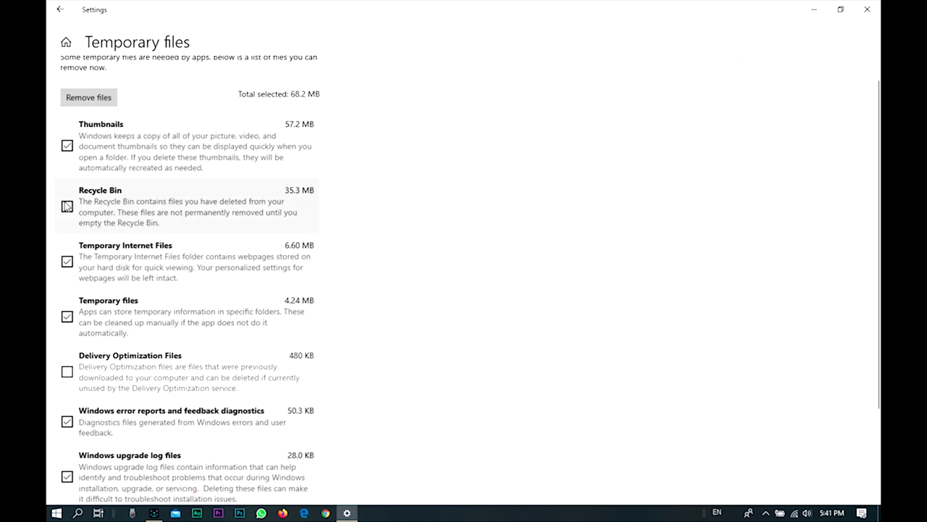
{"action": "left_click", "coordinate": [67, 370]}
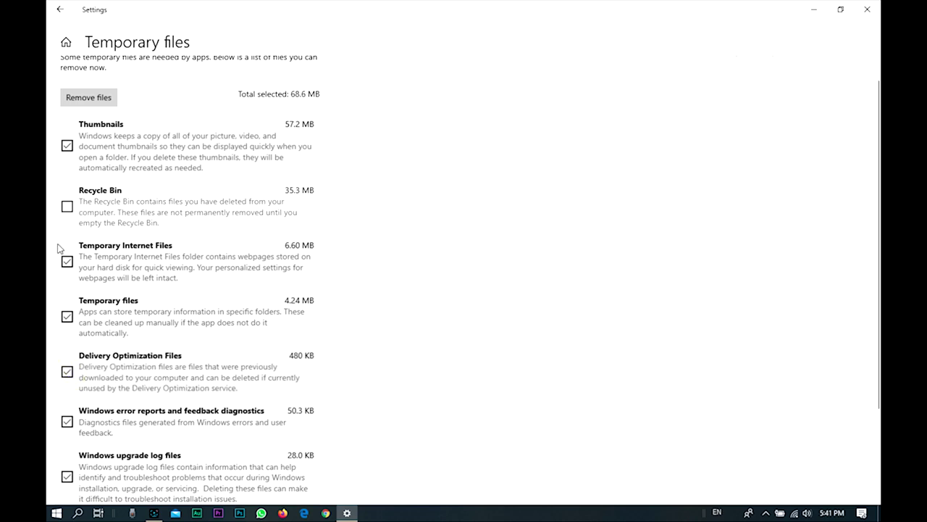
{"action": "left_click", "coordinate": [66, 208]}
{"action": "scroll", "coordinate": [428, 230], "scroll_direction": "down", "scroll_amount": 3}
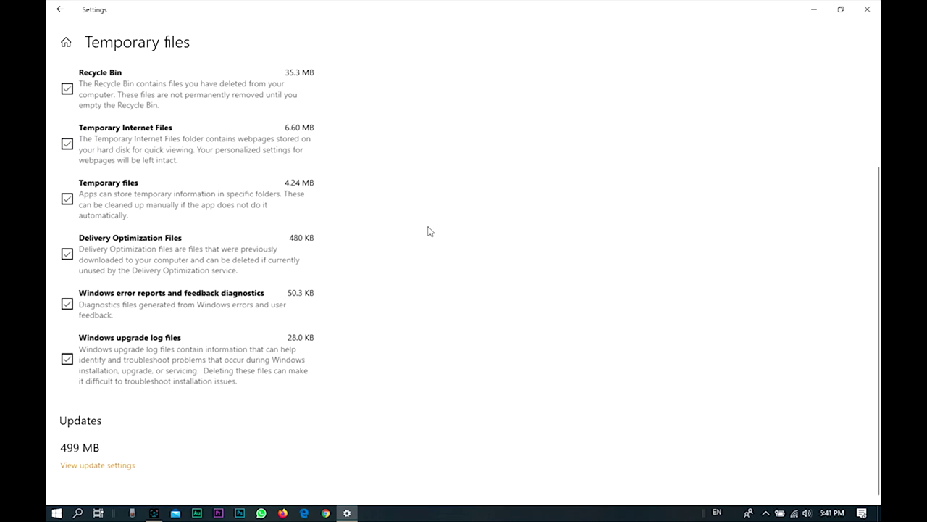
{"action": "scroll", "coordinate": [428, 231], "scroll_direction": "up", "scroll_amount": 3}
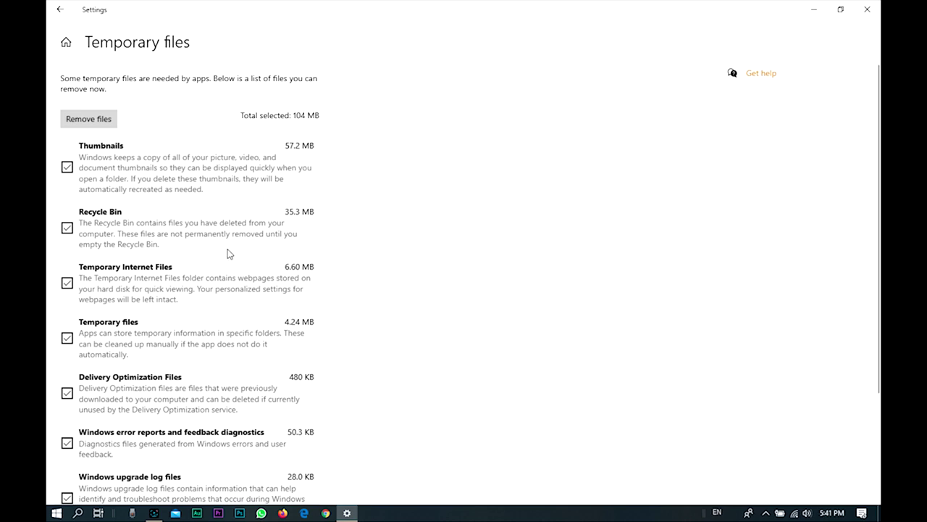
{"action": "left_click", "coordinate": [85, 121]}
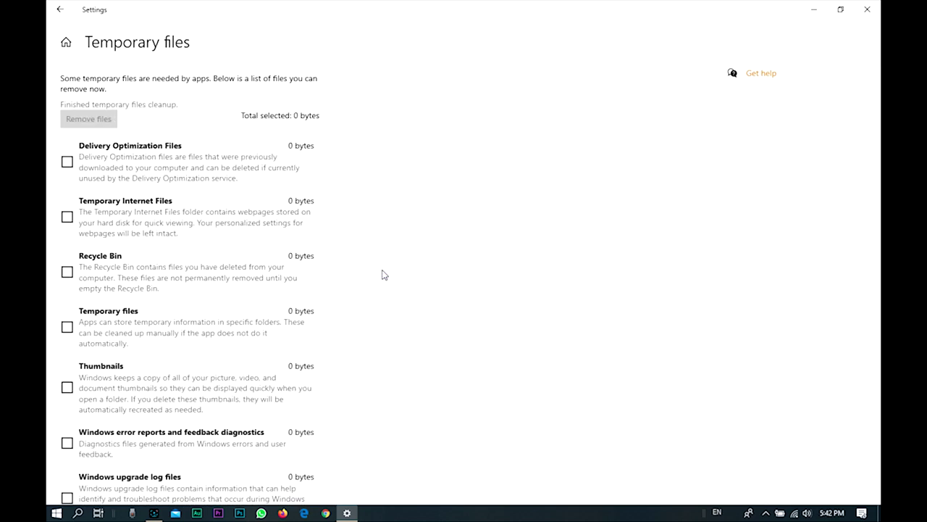
- Review the Temporary files categories after the cleanup and close Settings
{"action": "scroll", "coordinate": [438, 254], "scroll_direction": "down", "scroll_amount": 4}
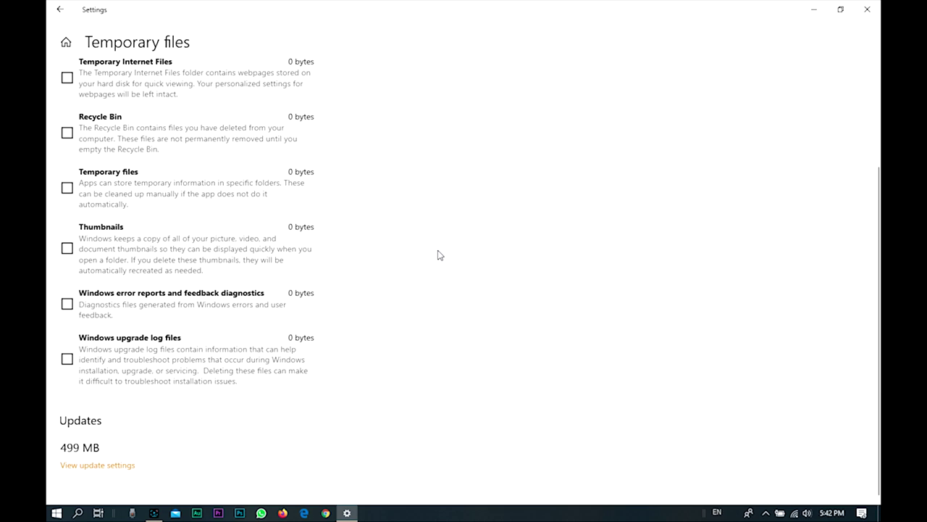
{"action": "scroll", "coordinate": [437, 255], "scroll_direction": "up", "scroll_amount": 4}
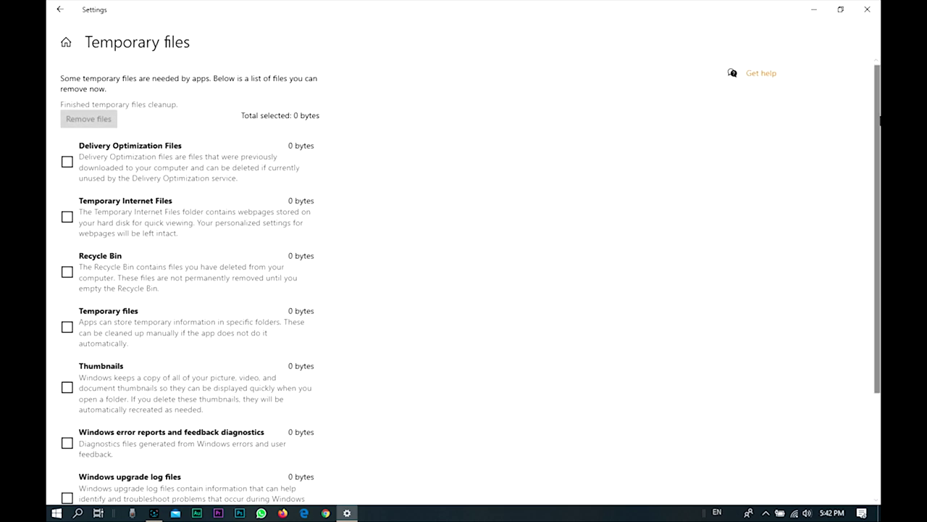
{"action": "left_click_drag", "start_coordinate": [877, 117], "coordinate": [880, 222]}
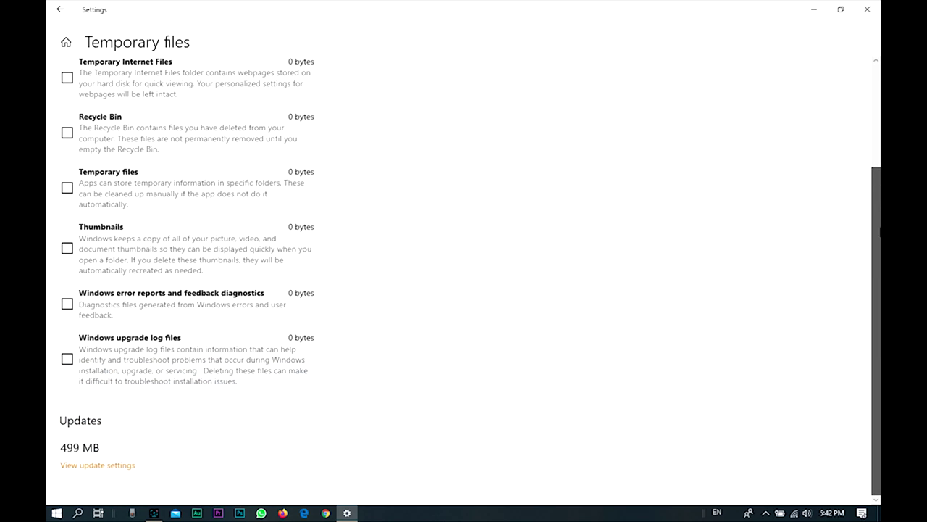
{"action": "left_click", "coordinate": [868, 8]}
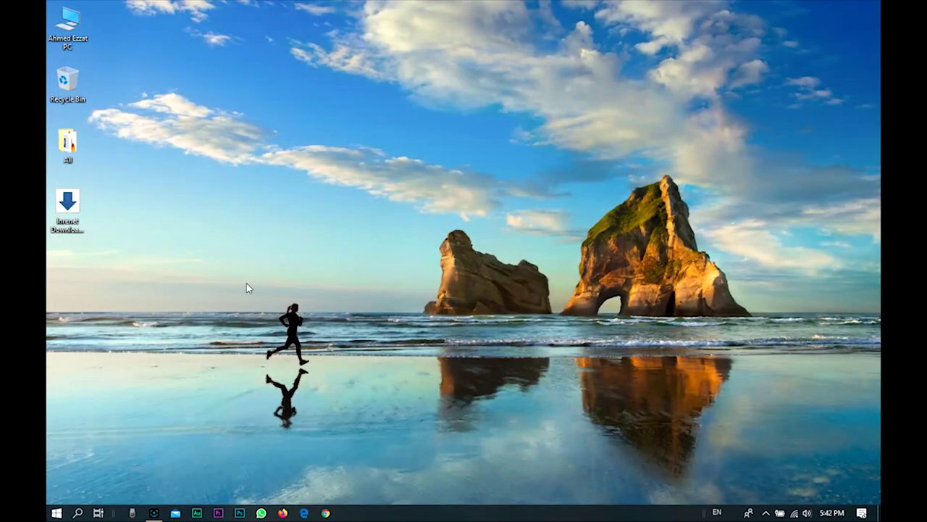
- Check the free space of Local Disk (C:) in the PC's drive overview and close the window
{"action": "double_click", "coordinate": [75, 43]}
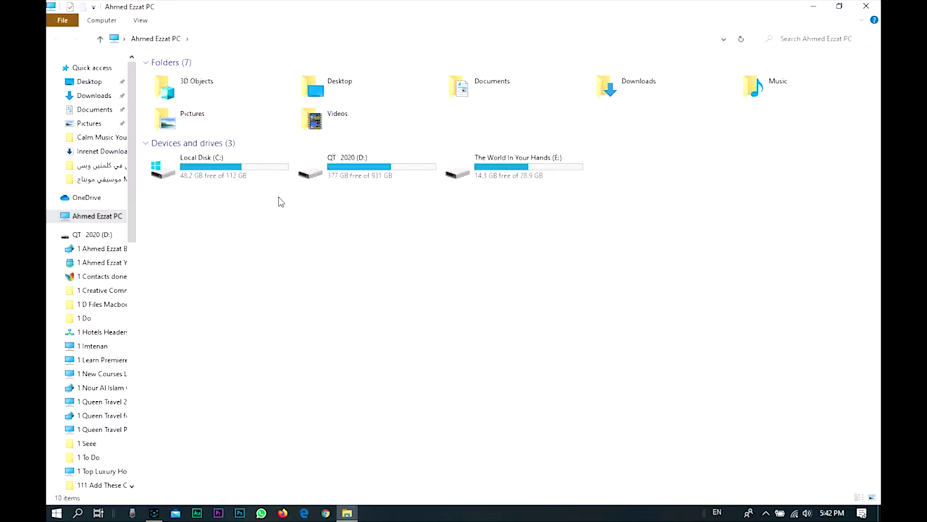
{"action": "left_click_drag", "start_coordinate": [291, 197], "coordinate": [136, 154]}
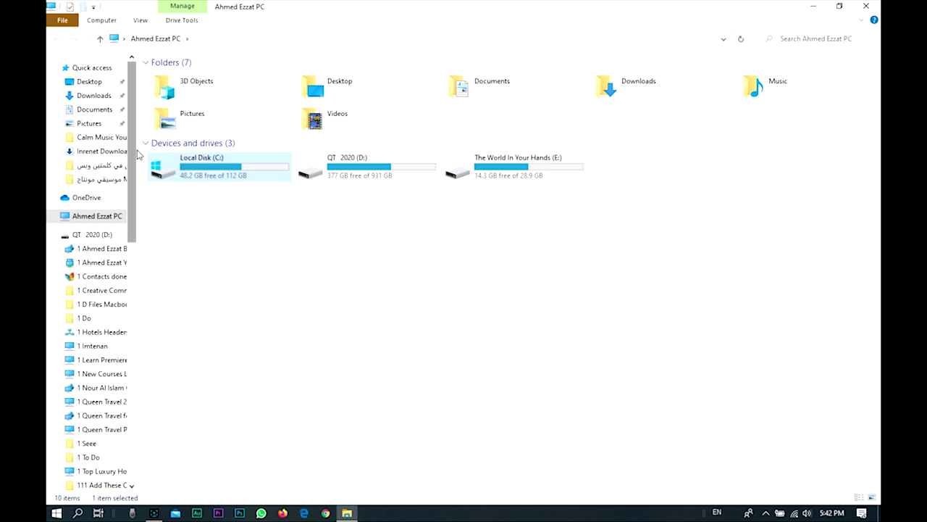
{"action": "left_click", "coordinate": [227, 257]}
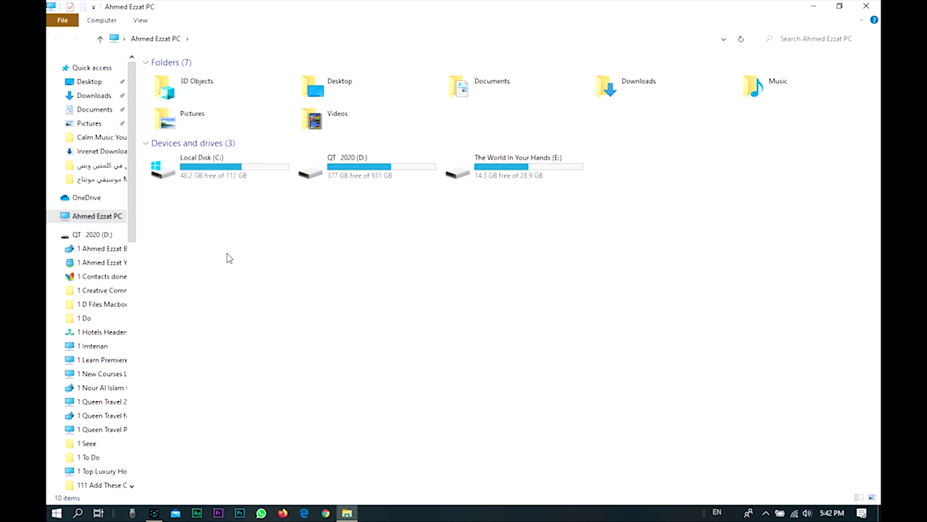
{"action": "left_click", "coordinate": [875, 5]}
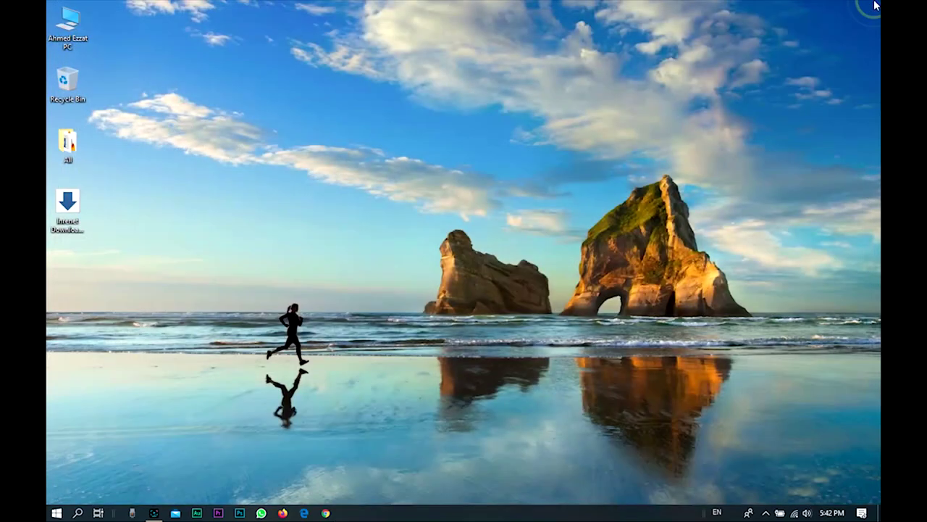